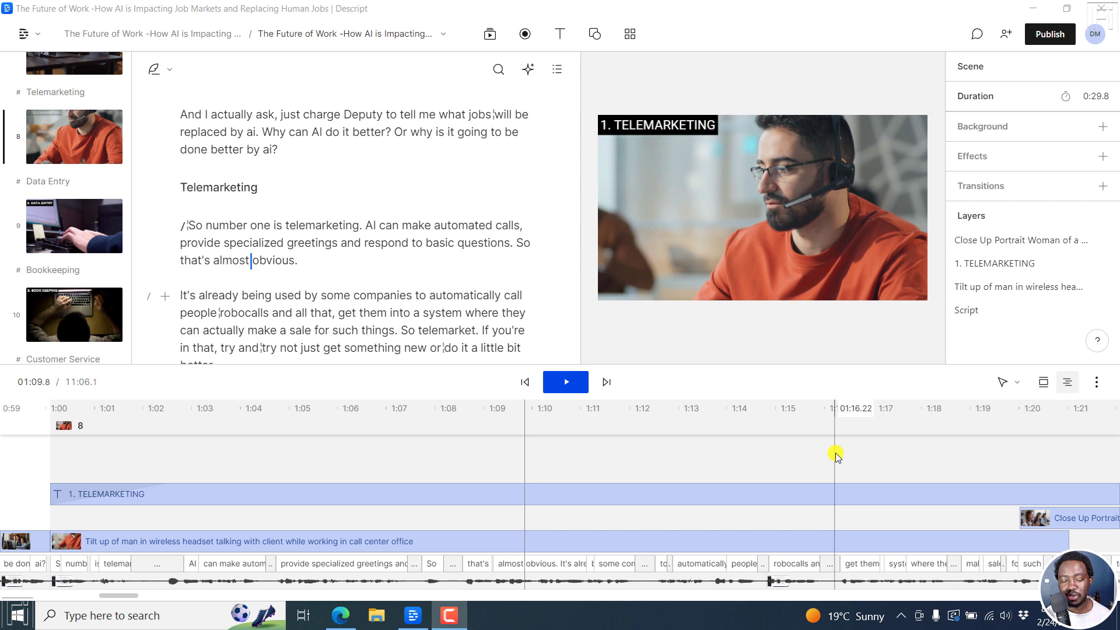
pyautogui.click(38, 37)
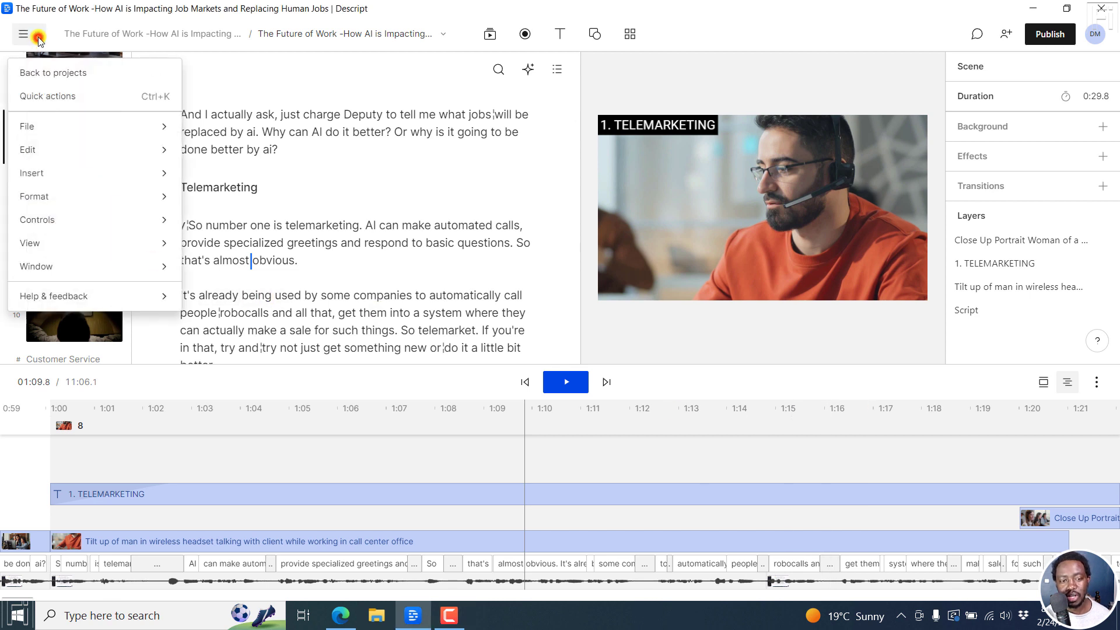
pyautogui.moveTo(67, 296)
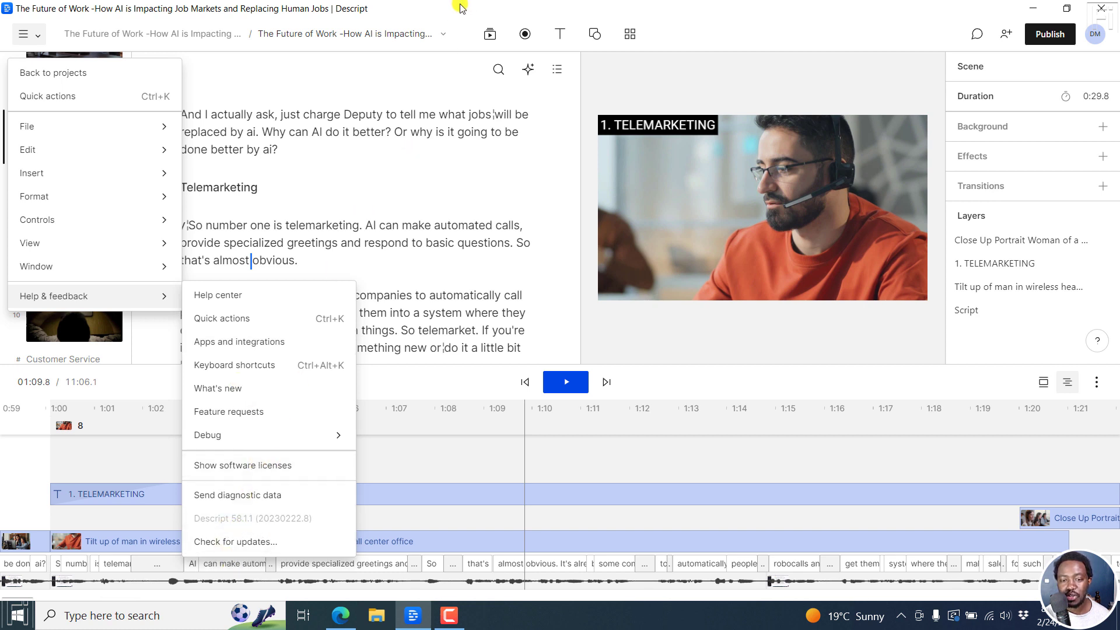
pyautogui.click(574, 118)
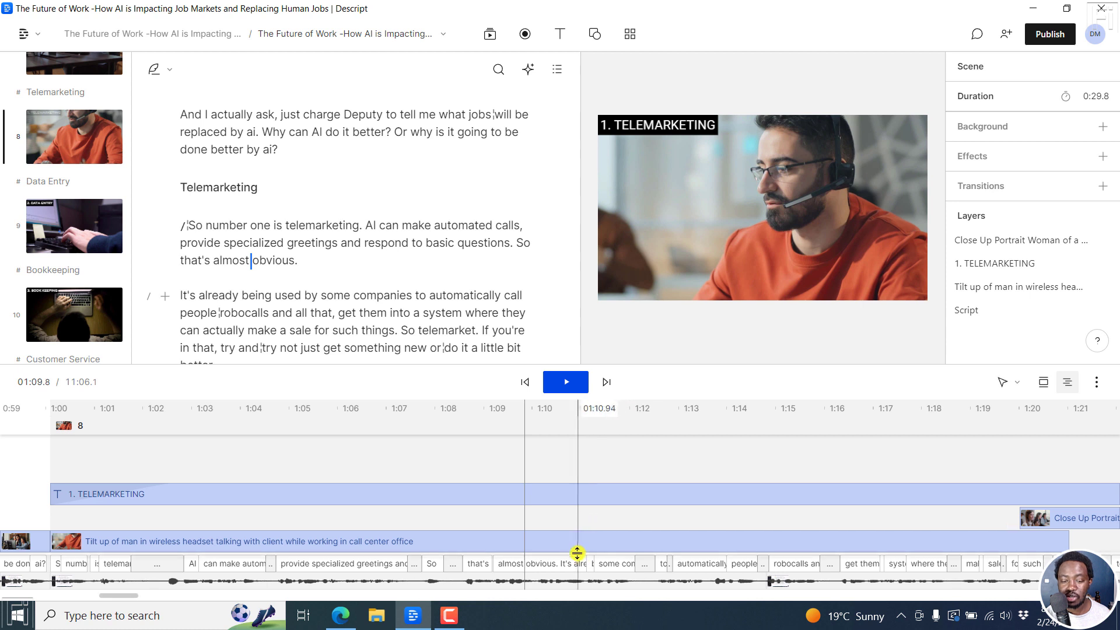
# Change the visual of the Telemarketing scene from the wireless-headset stock clip to Script.
pyautogui.click(731, 201)
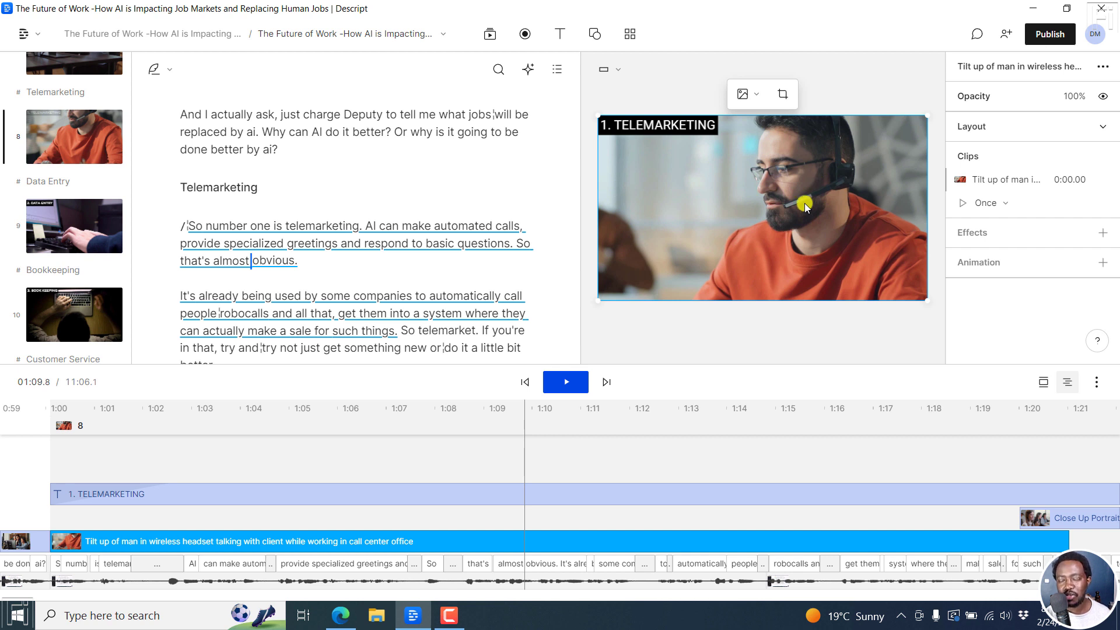
pyautogui.click(755, 95)
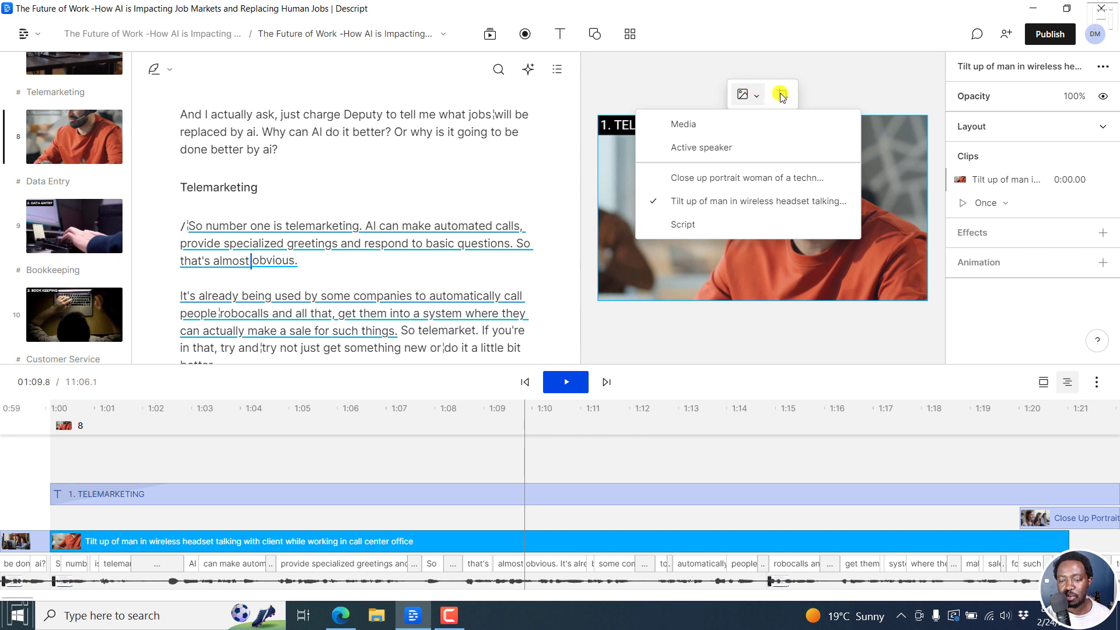
pyautogui.click(764, 86)
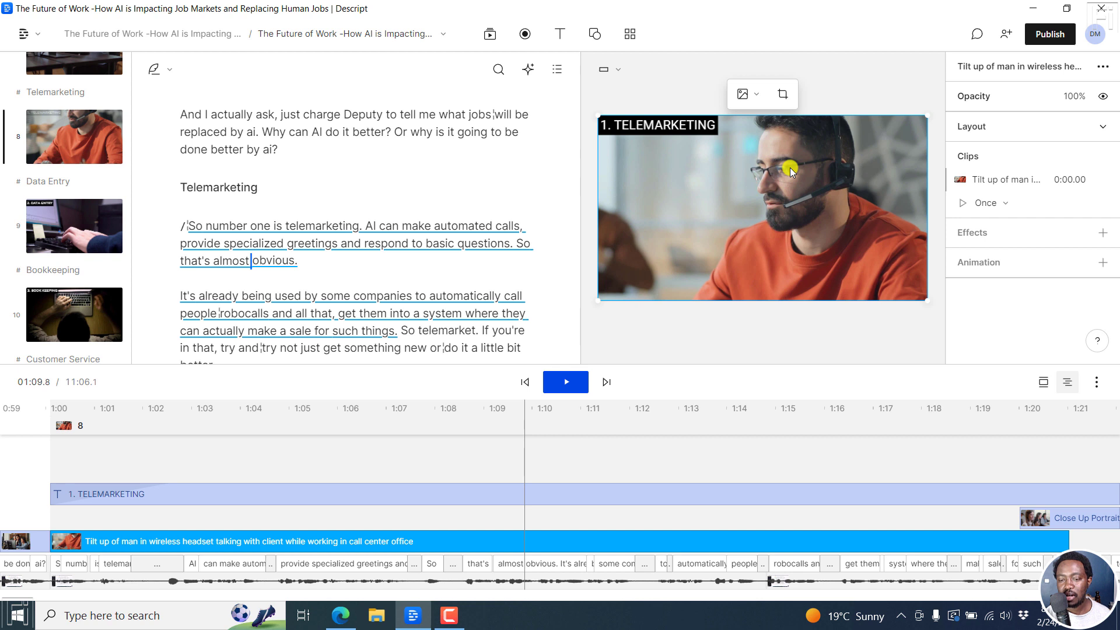
pyautogui.click(562, 384)
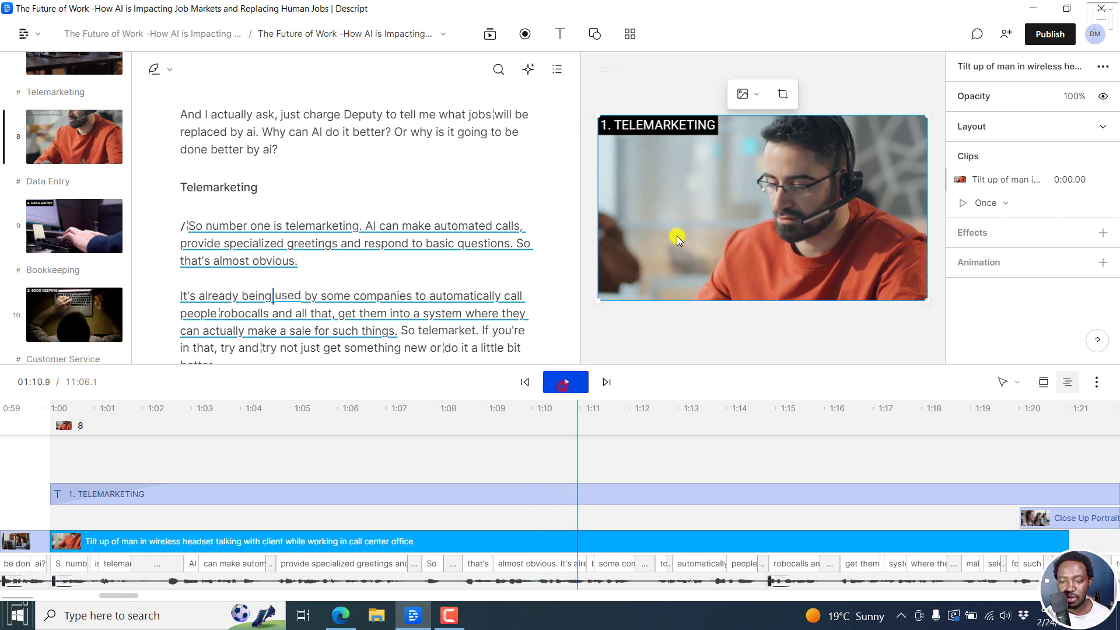
pyautogui.click(758, 95)
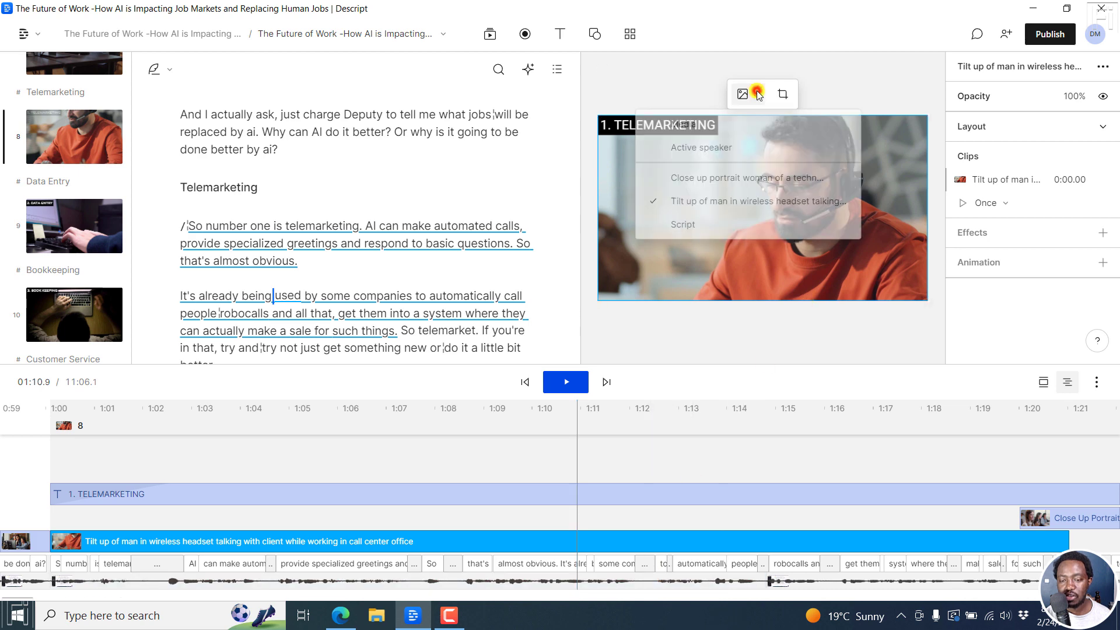
pyautogui.click(683, 225)
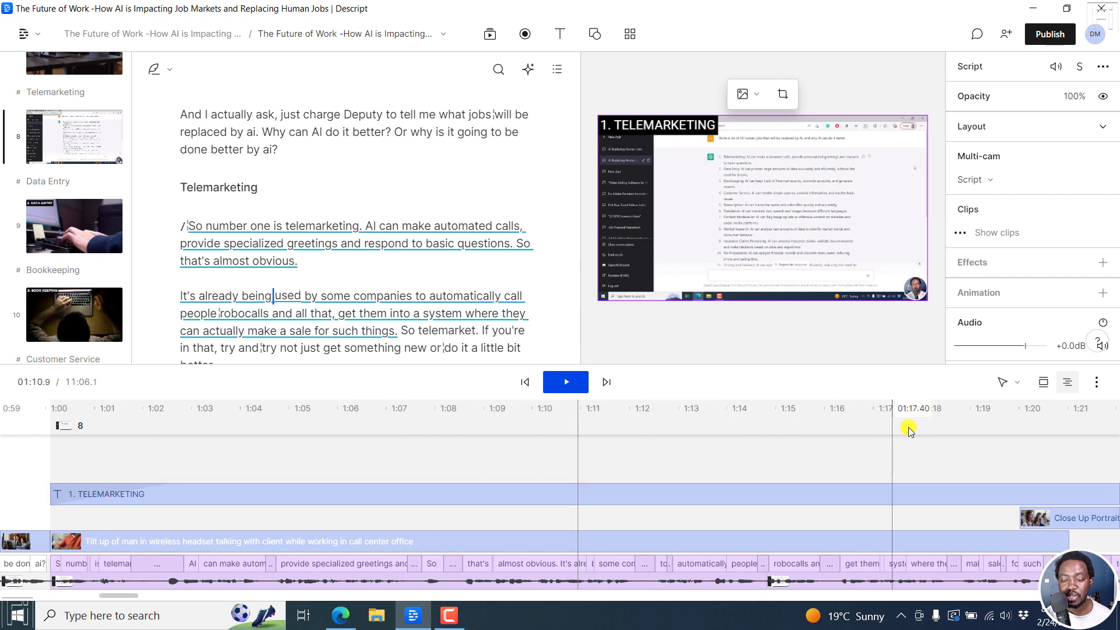
# Play back the Telemarketing scene from about 1:18, then return to about 1:13.8 and check the available visual sources.
pyautogui.click(941, 415)
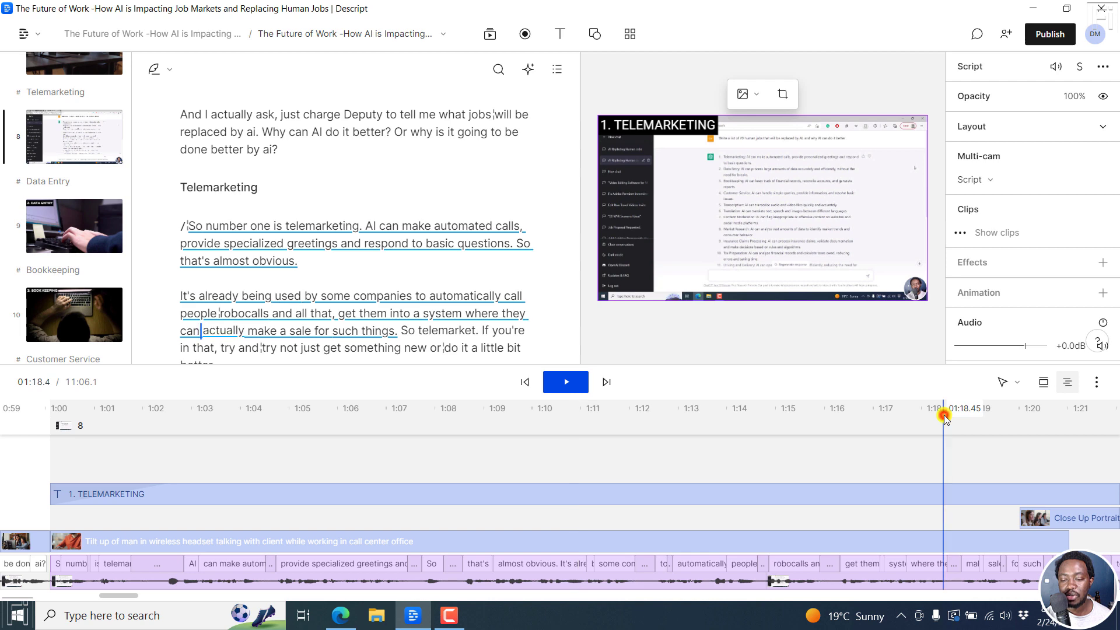
pyautogui.press('space')
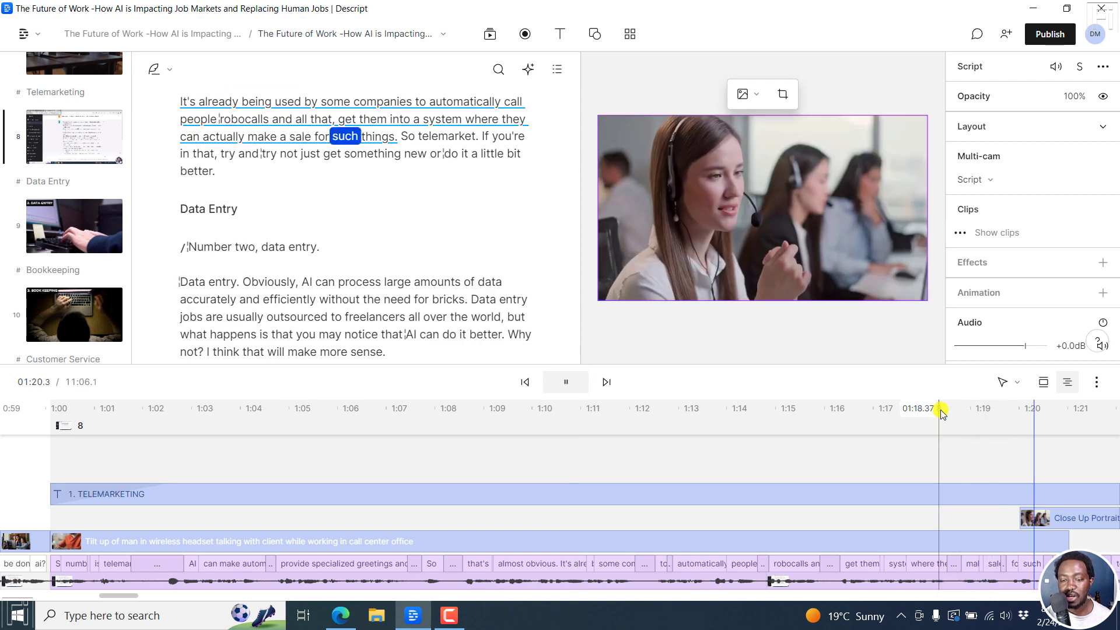
pyautogui.press('space')
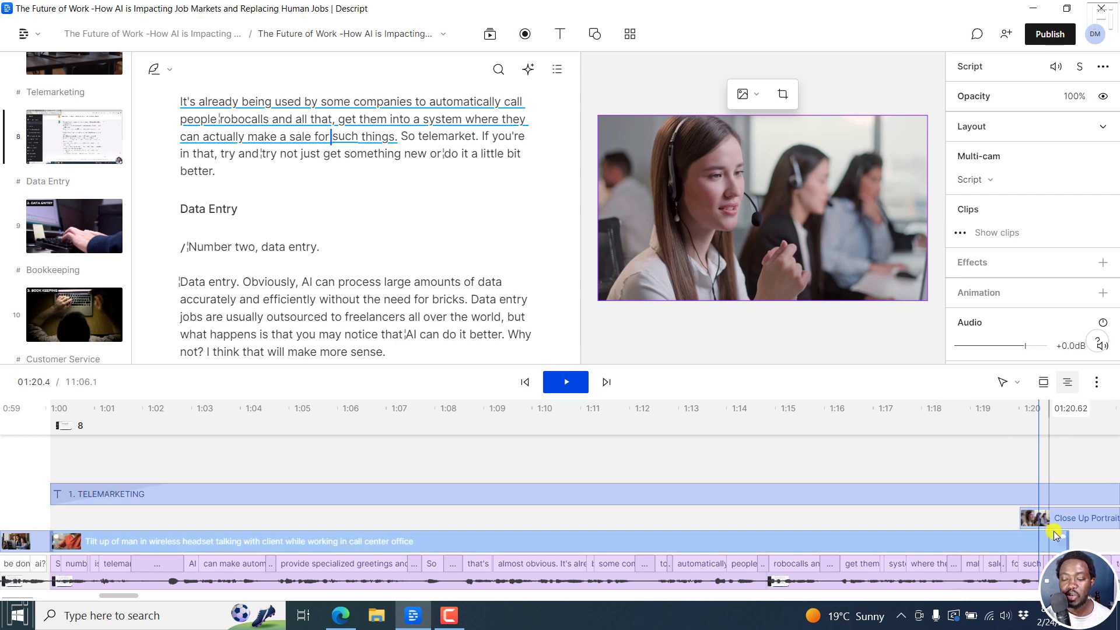
pyautogui.click(718, 409)
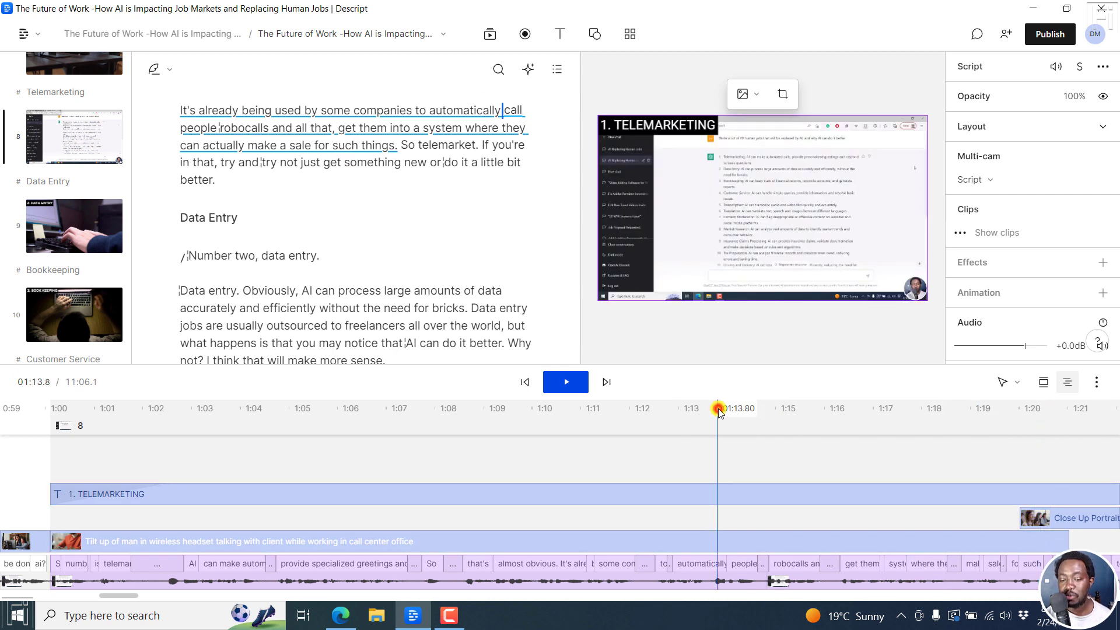
pyautogui.click(756, 95)
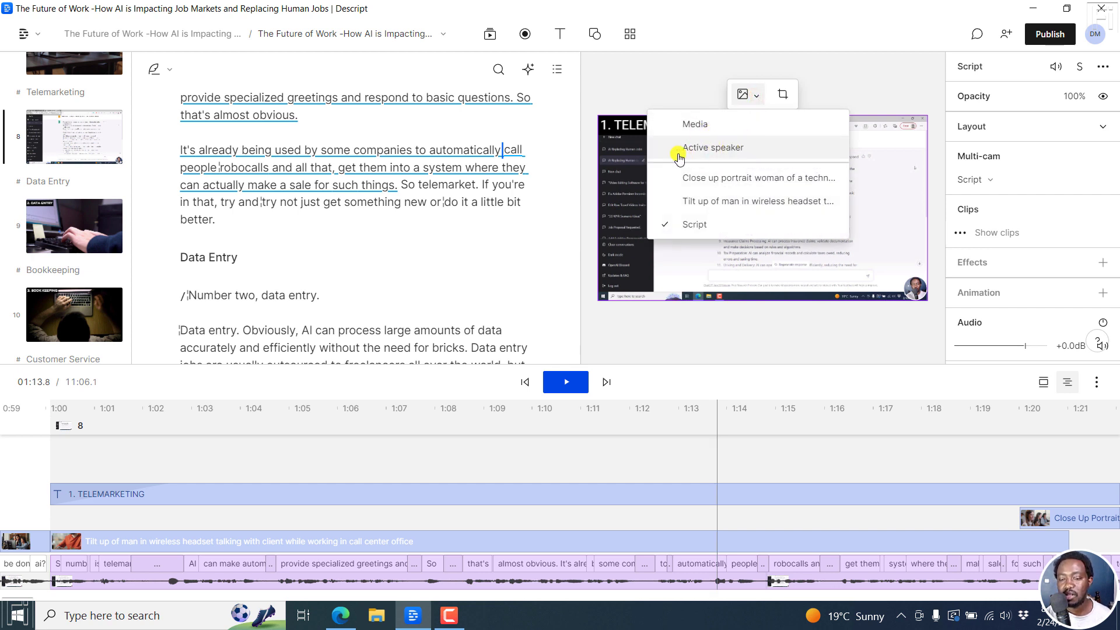
# Replace the wireless-headset clip with the media file "Person typing at office desk computer keyboard 4k".
pyautogui.click(554, 543)
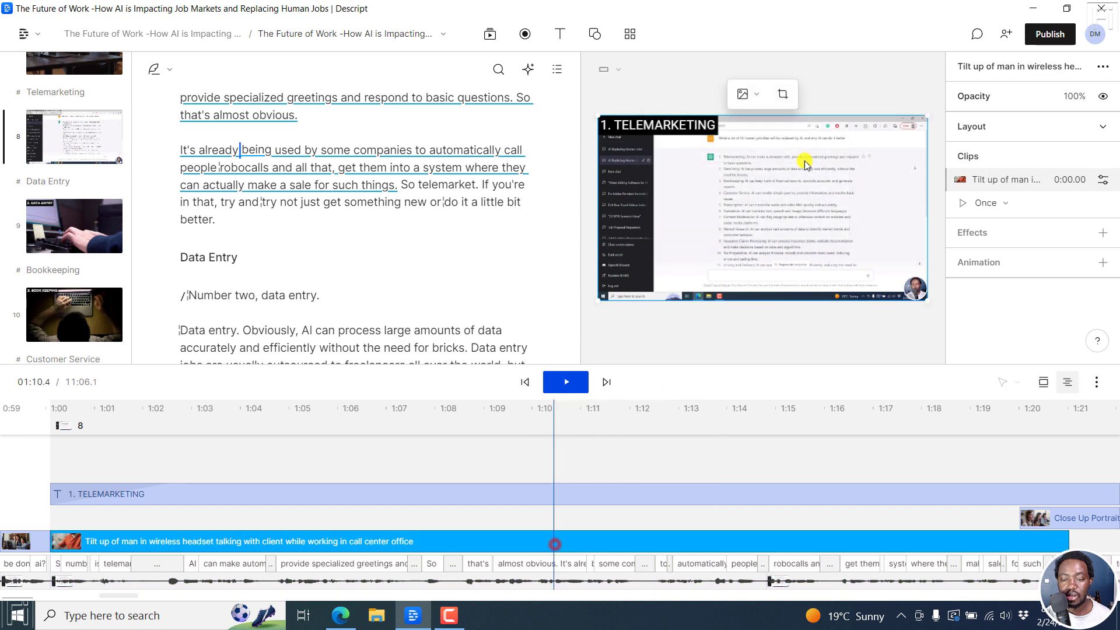
pyautogui.click(749, 94)
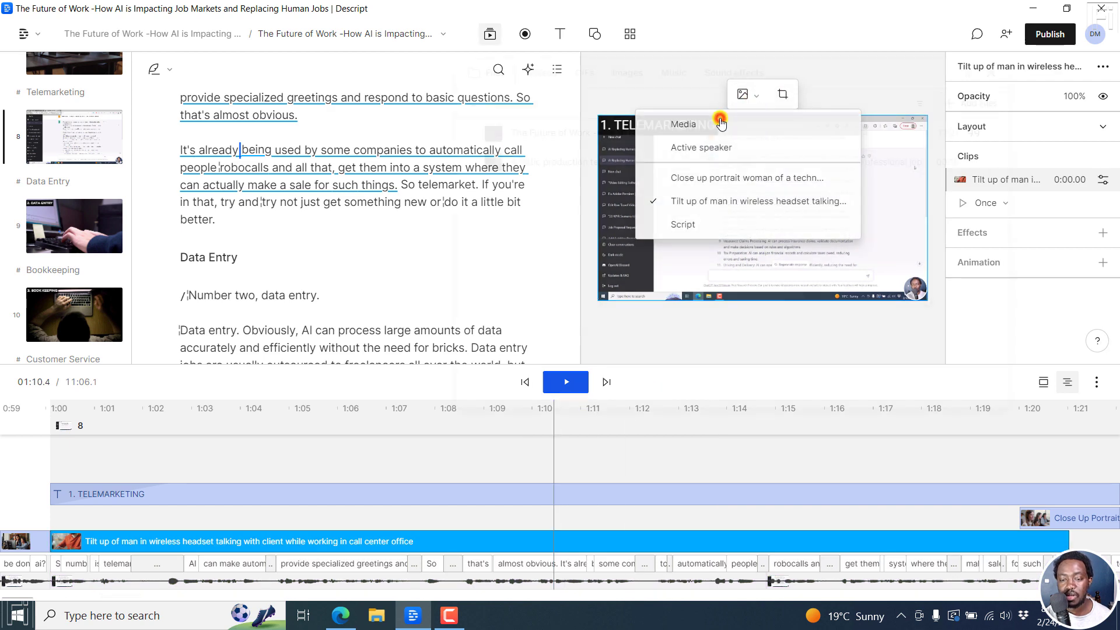
pyautogui.click(721, 123)
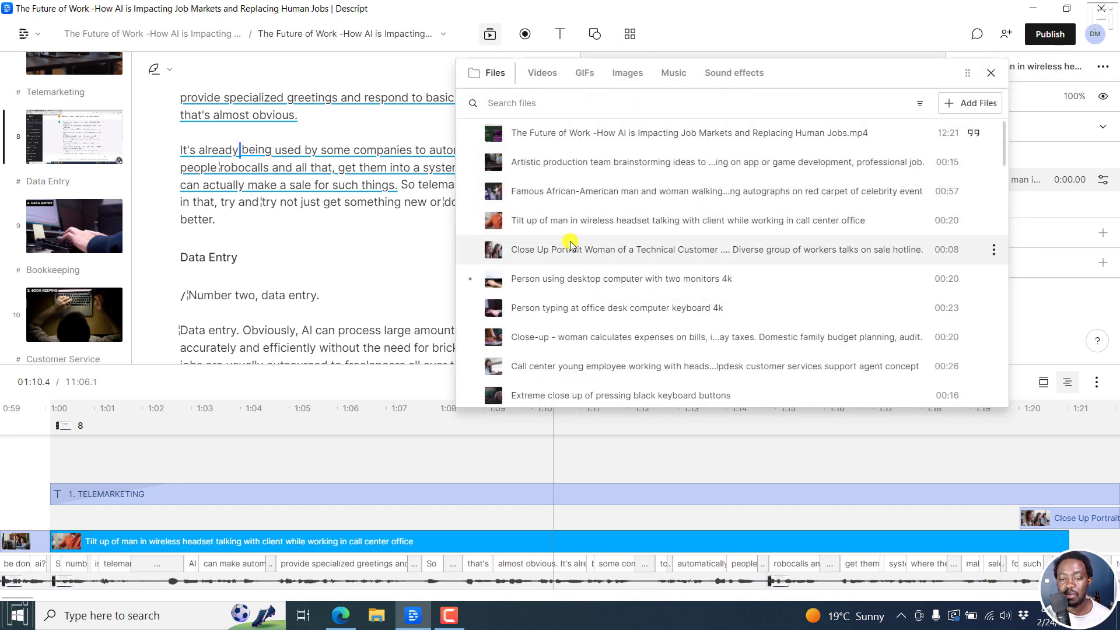
pyautogui.click(632, 303)
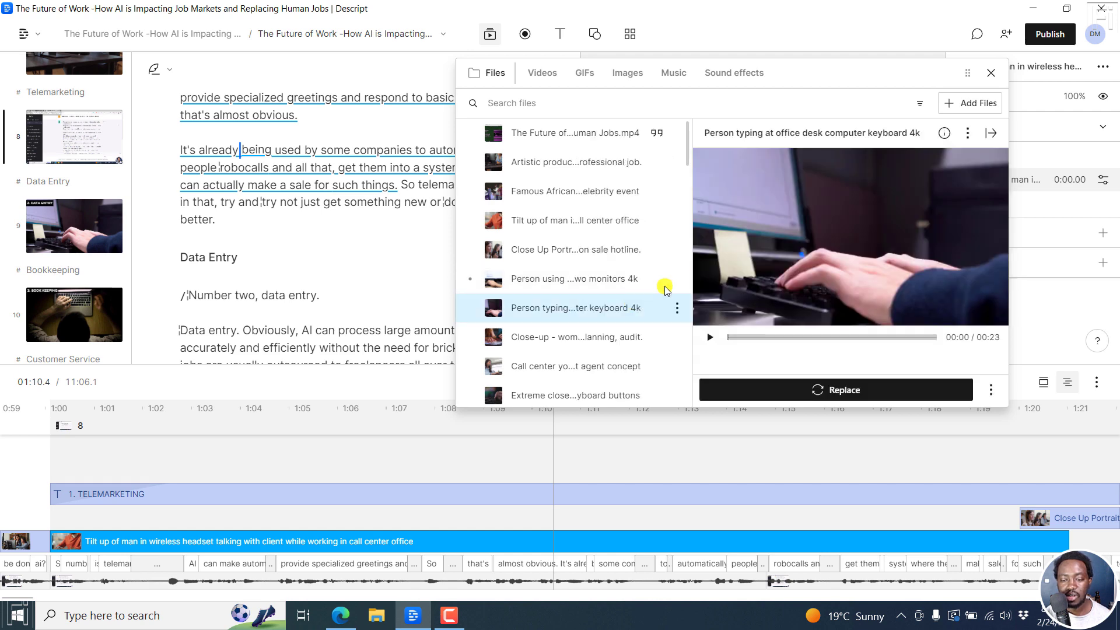
pyautogui.click(830, 390)
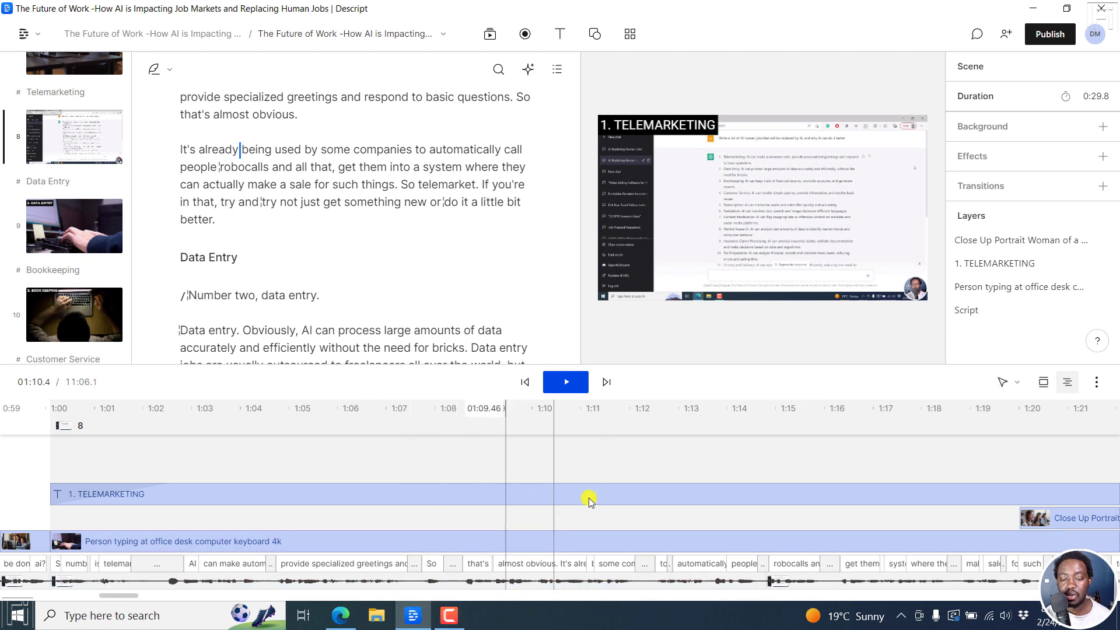
# Show the "Person typing at office desk computer keyboard 4k" clip as the visual of the Telemarketing scene.
pyautogui.click(519, 541)
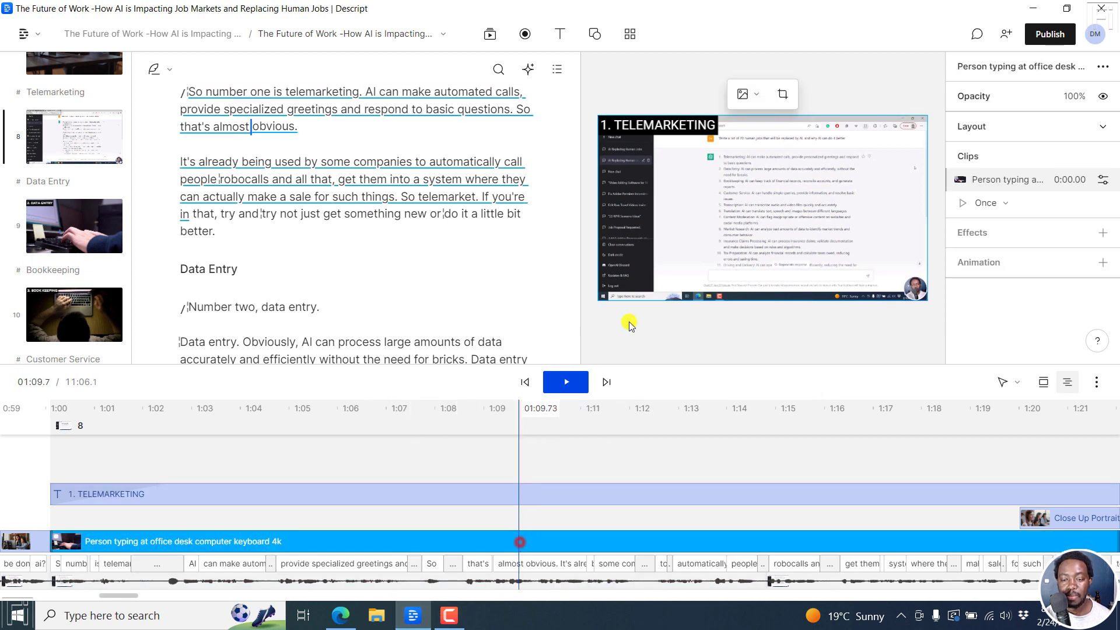
pyautogui.click(758, 96)
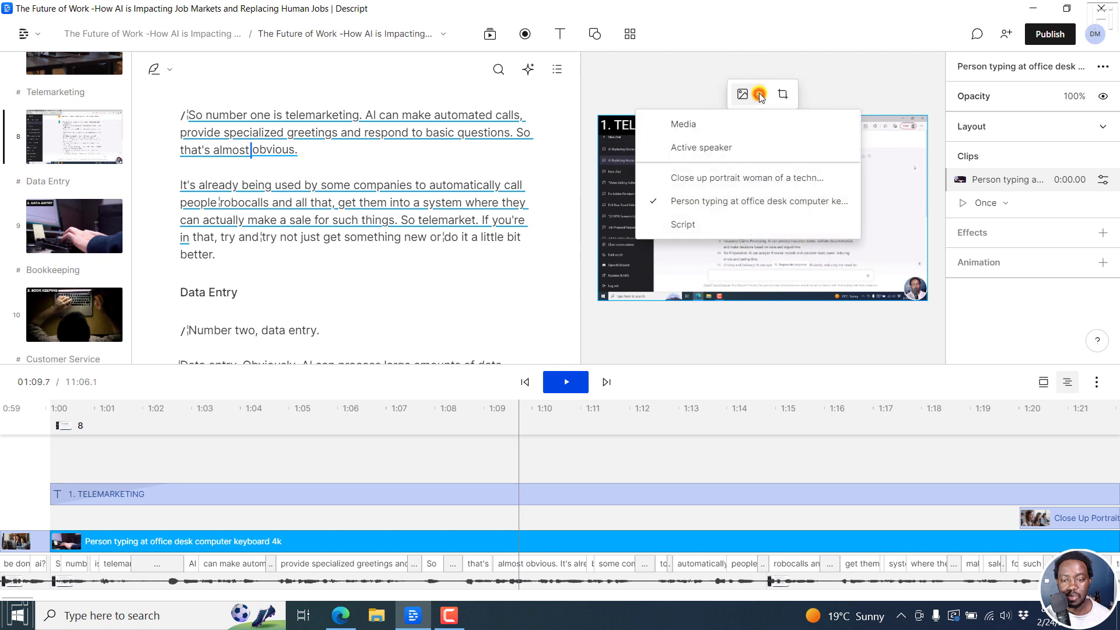
pyautogui.click(695, 223)
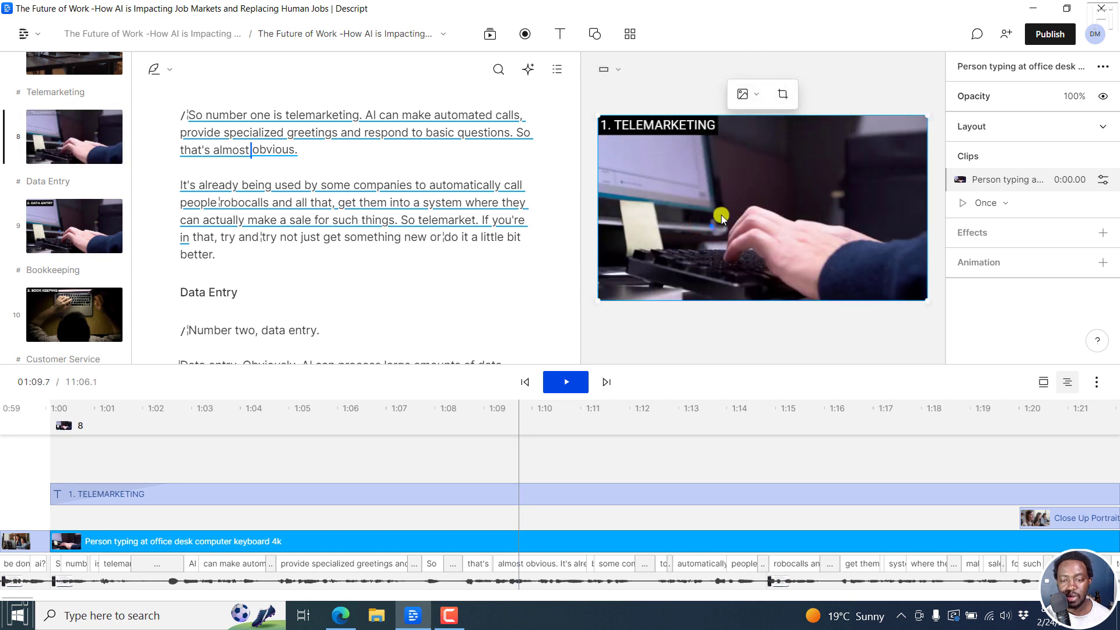
pyautogui.click(751, 99)
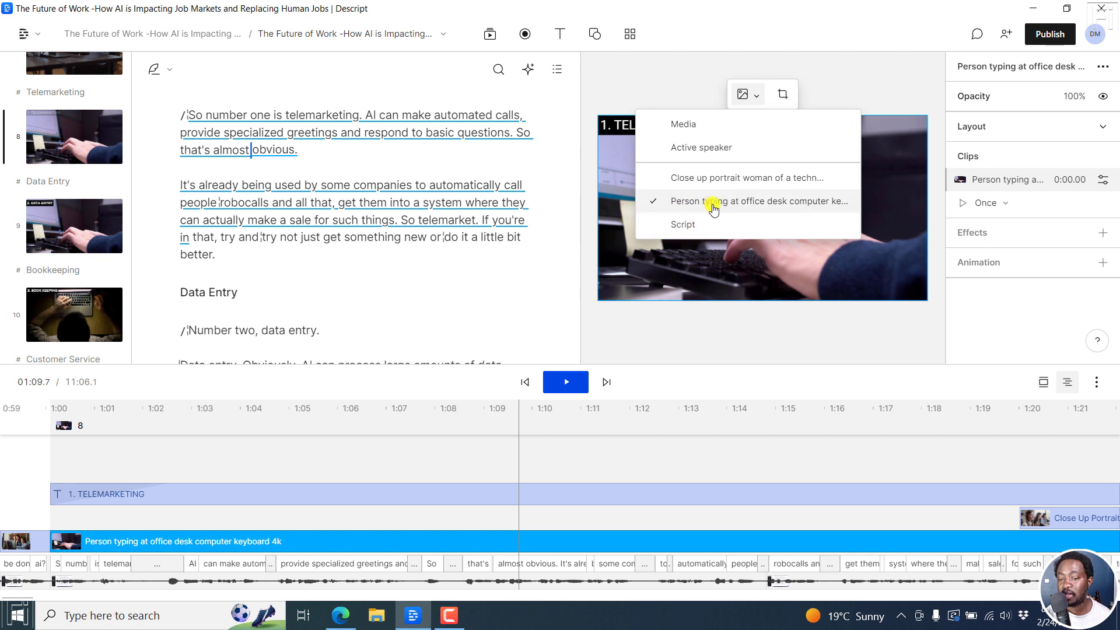
pyautogui.click(754, 35)
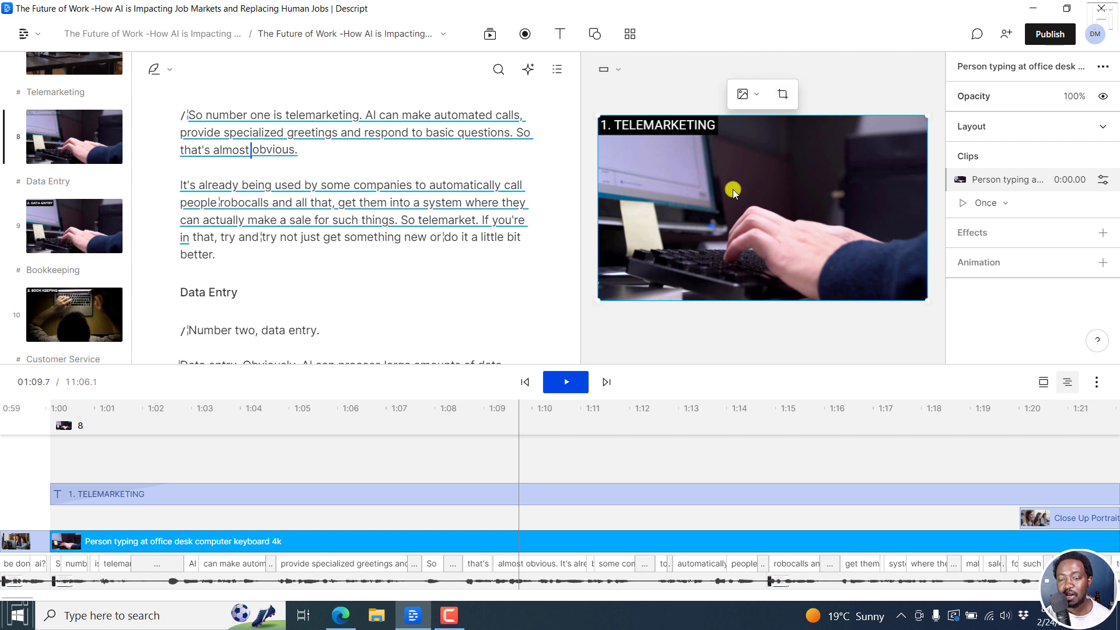
# Crop the keyboard-typing clip to a square aspect ratio, shift the footage slightly up and left inside the crop, and save it.
pyautogui.doubleClick(763, 195)
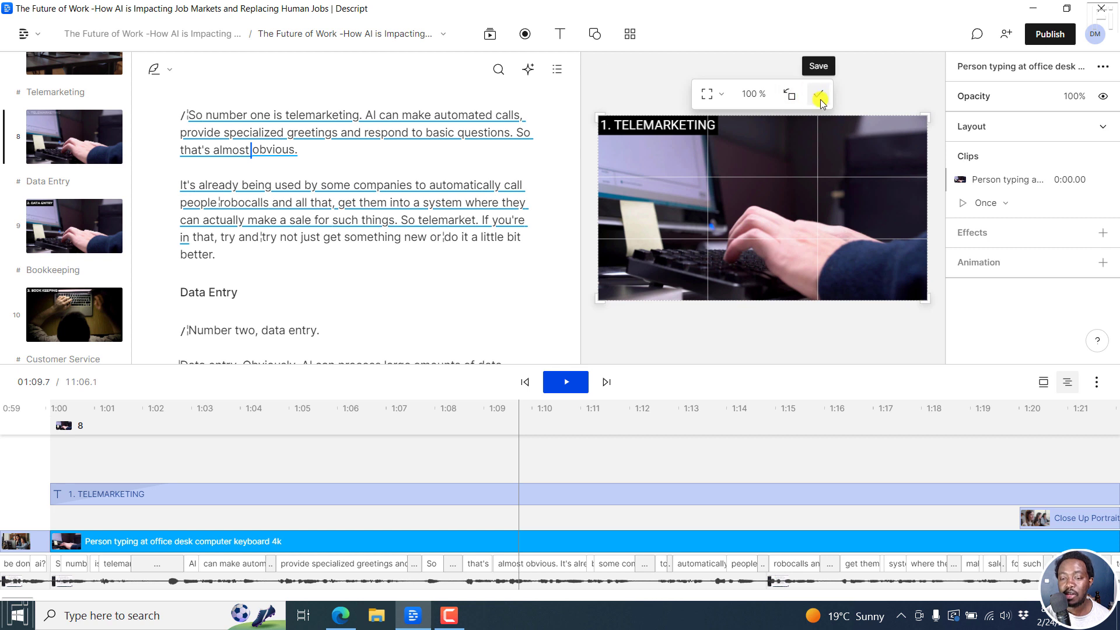
pyautogui.click(820, 97)
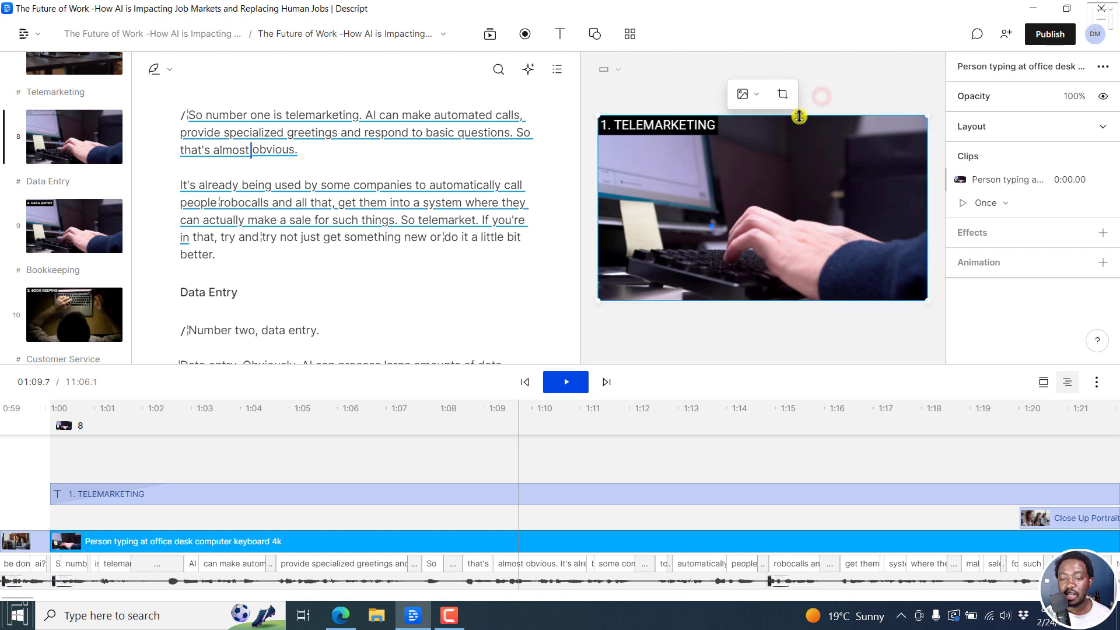
pyautogui.click(782, 96)
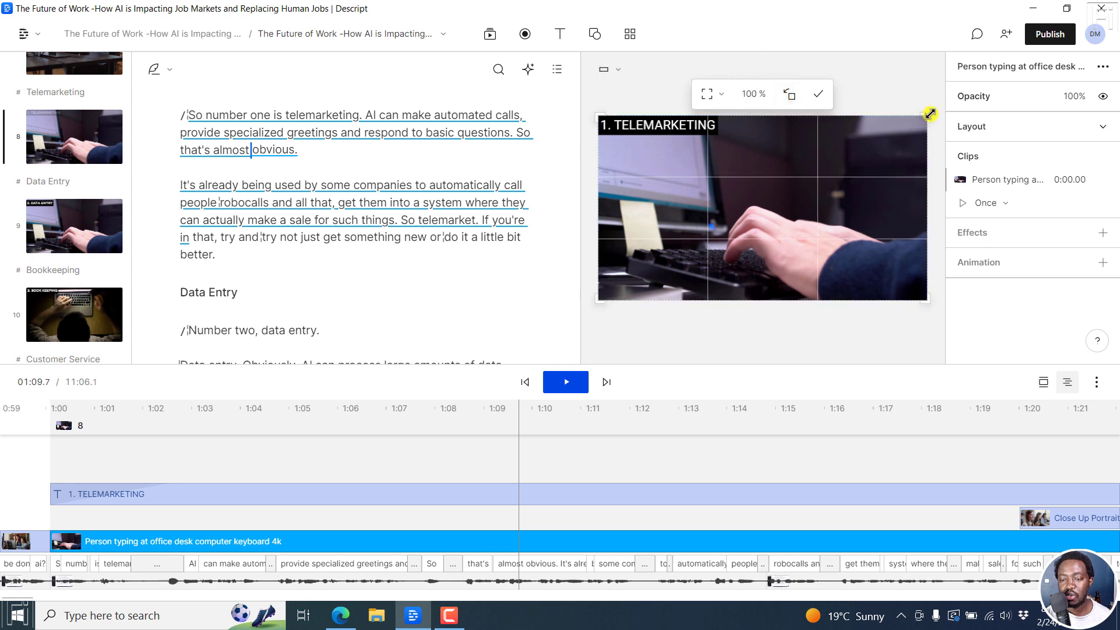
pyautogui.moveTo(930, 114)
pyautogui.mouseDown()
pyautogui.moveTo(897, 129)
pyautogui.moveTo(929, 112)
pyautogui.mouseUp()
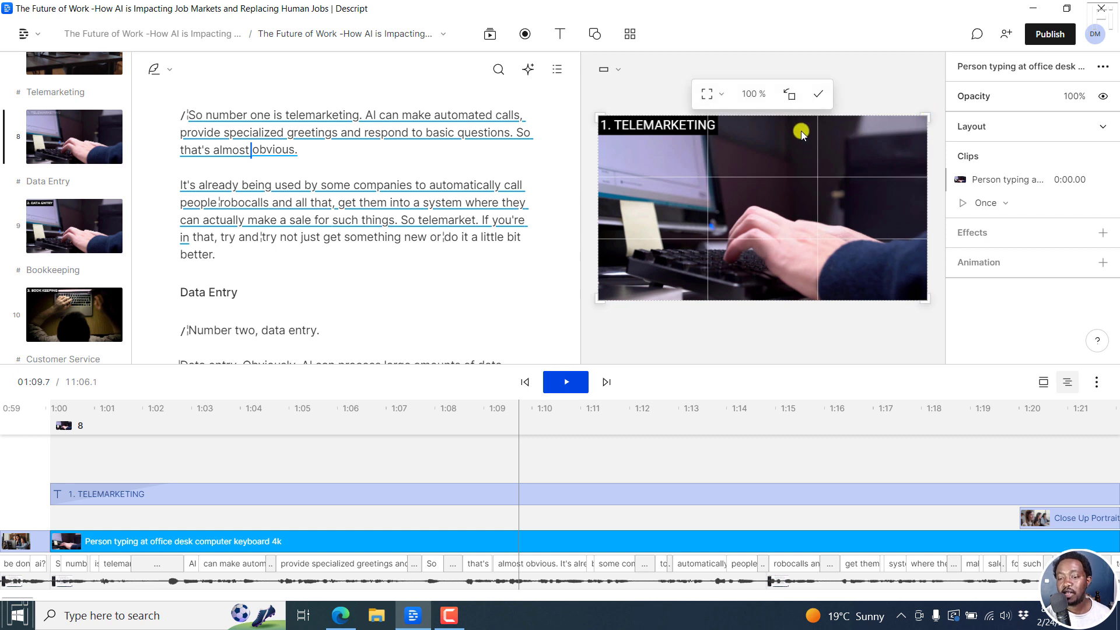
pyautogui.click(722, 95)
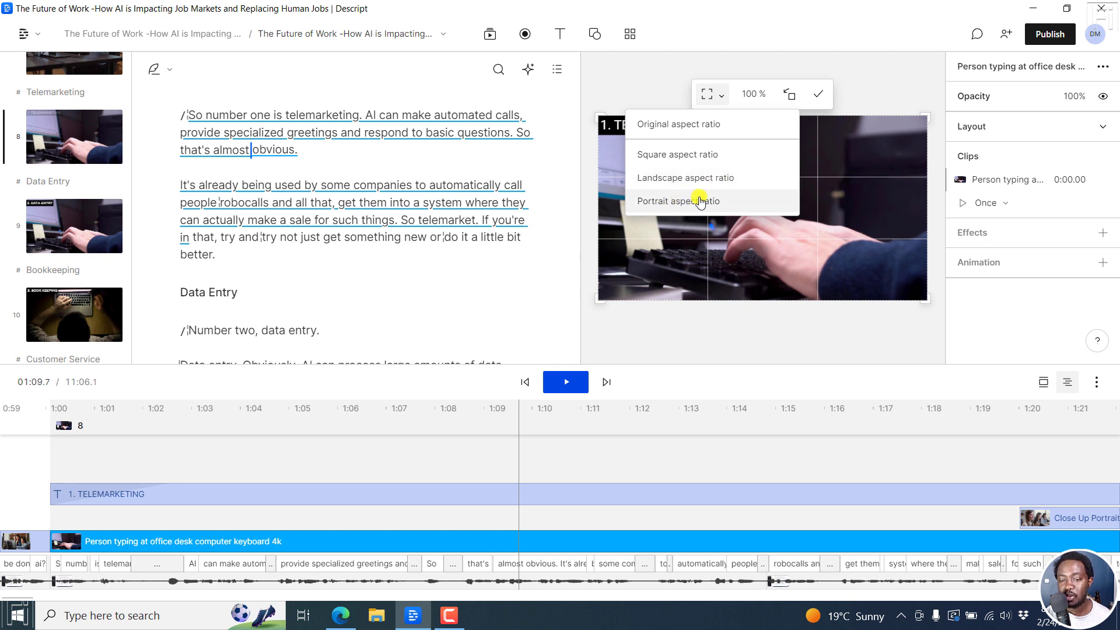
pyautogui.click(692, 154)
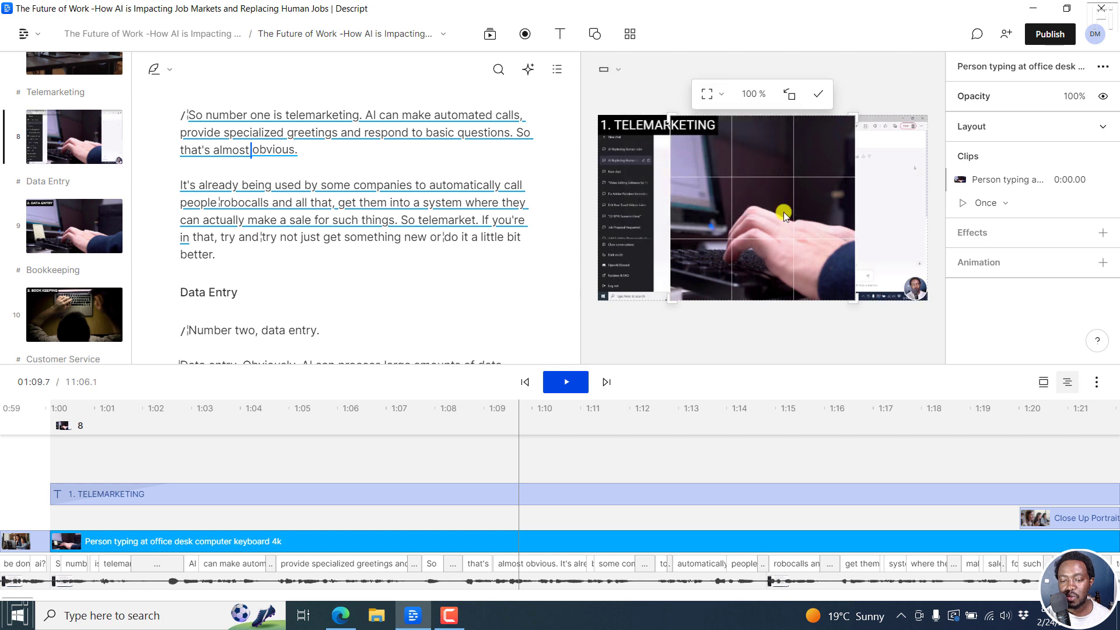
pyautogui.moveTo(780, 211); pyautogui.dragTo(751, 203)
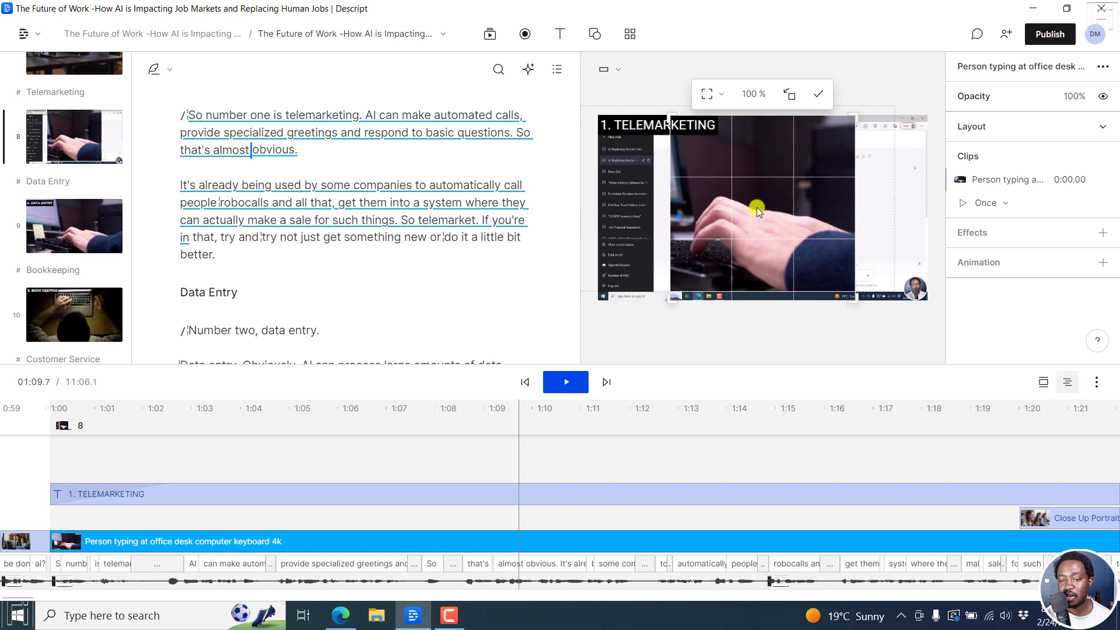
pyautogui.click(820, 95)
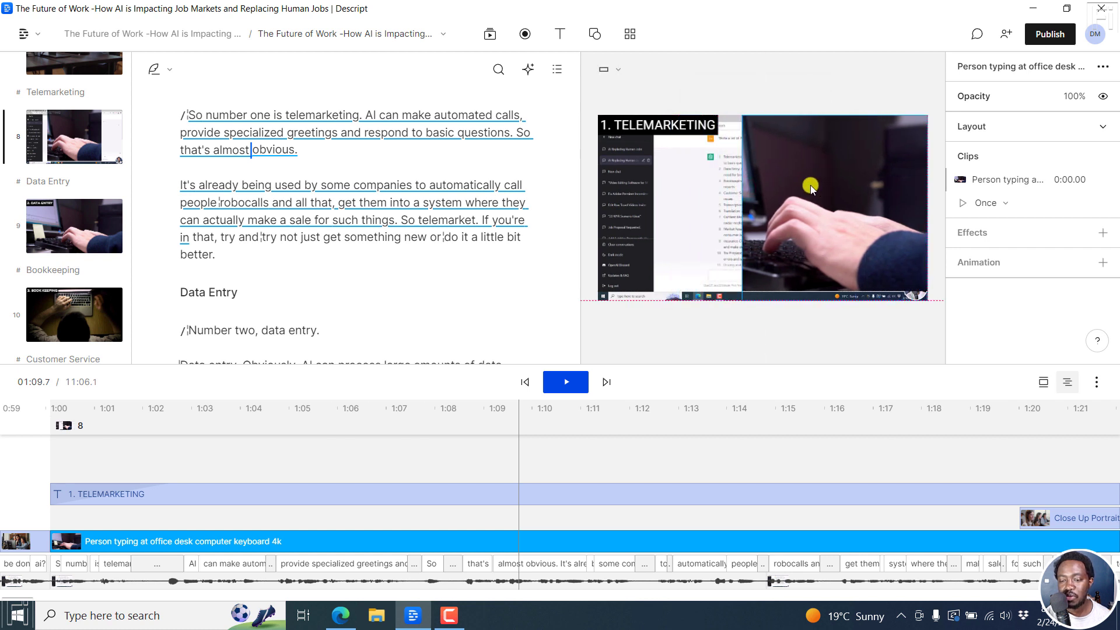
# Shrink the square clip to about 800 × 800 and place it over the right half of the video at about X 1439, Y 540.
pyautogui.moveTo(747, 119); pyautogui.dragTo(791, 151)
pyautogui.moveTo(818, 200); pyautogui.dragTo(809, 195)
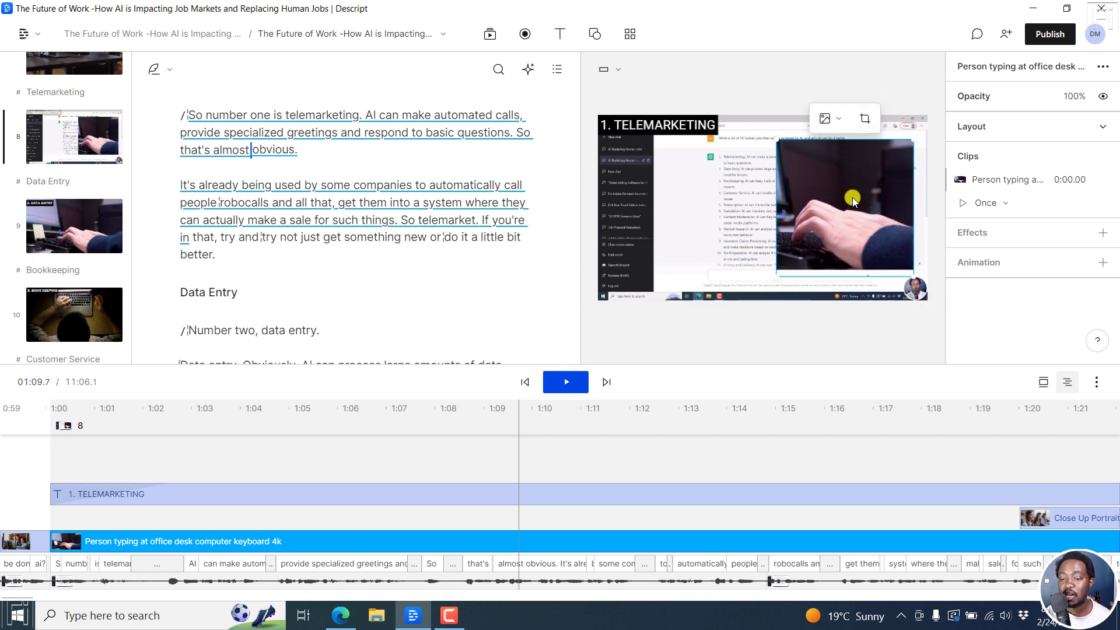
# Round the square clip's corners to a radius of 438 to give it a circular shape.
pyautogui.click(1100, 127)
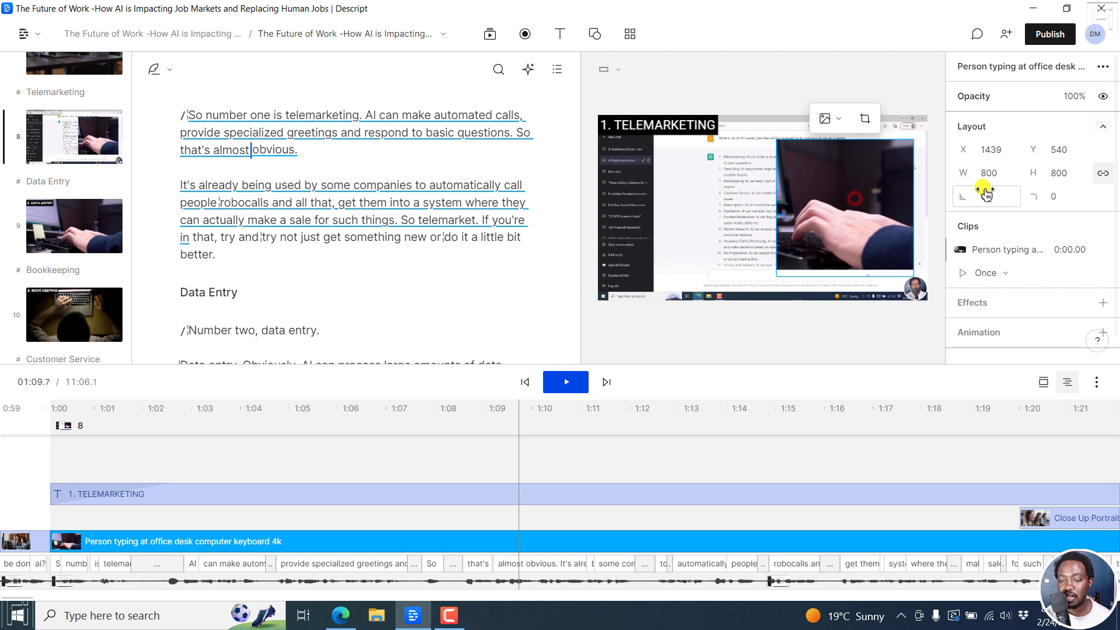
pyautogui.moveTo(1031, 198); pyautogui.dragTo(817, 307)
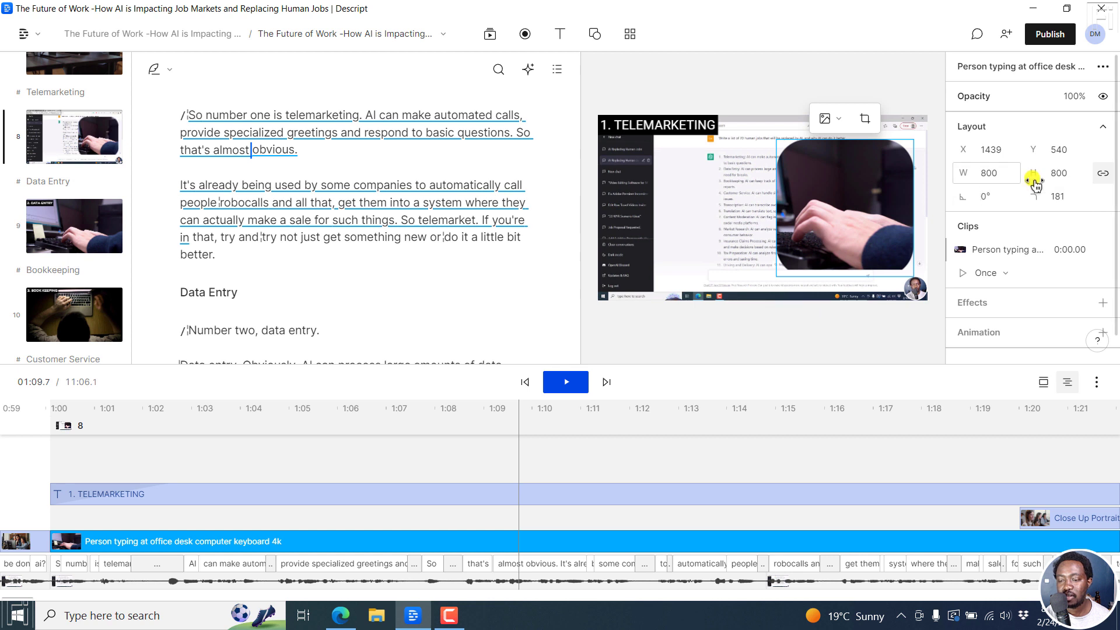
pyautogui.moveTo(1035, 196); pyautogui.dragTo(942, 215)
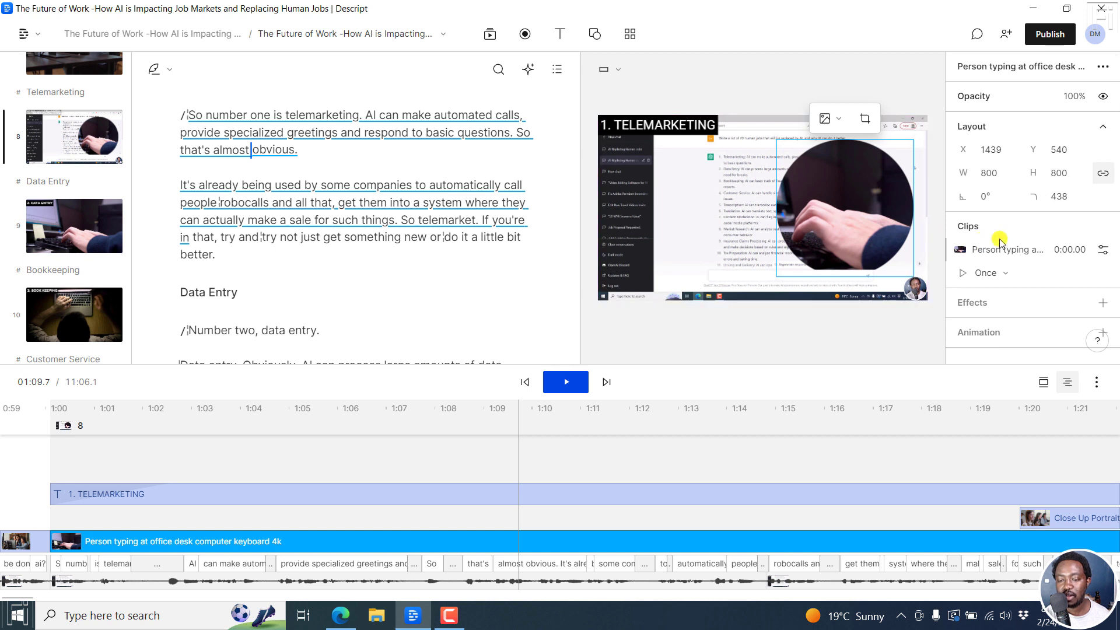
# Reposition the circular clip over the screen recording, ending on the right half at about X 1431, Y 629.
pyautogui.moveTo(853, 193); pyautogui.dragTo(856, 212)
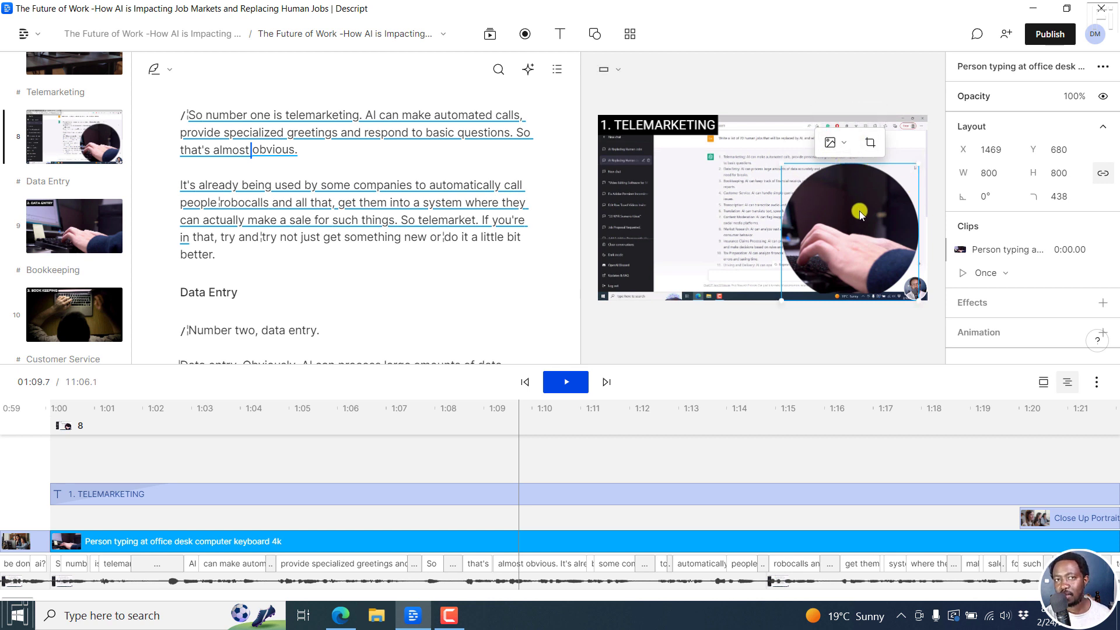
pyautogui.moveTo(838, 242); pyautogui.dragTo(682, 252)
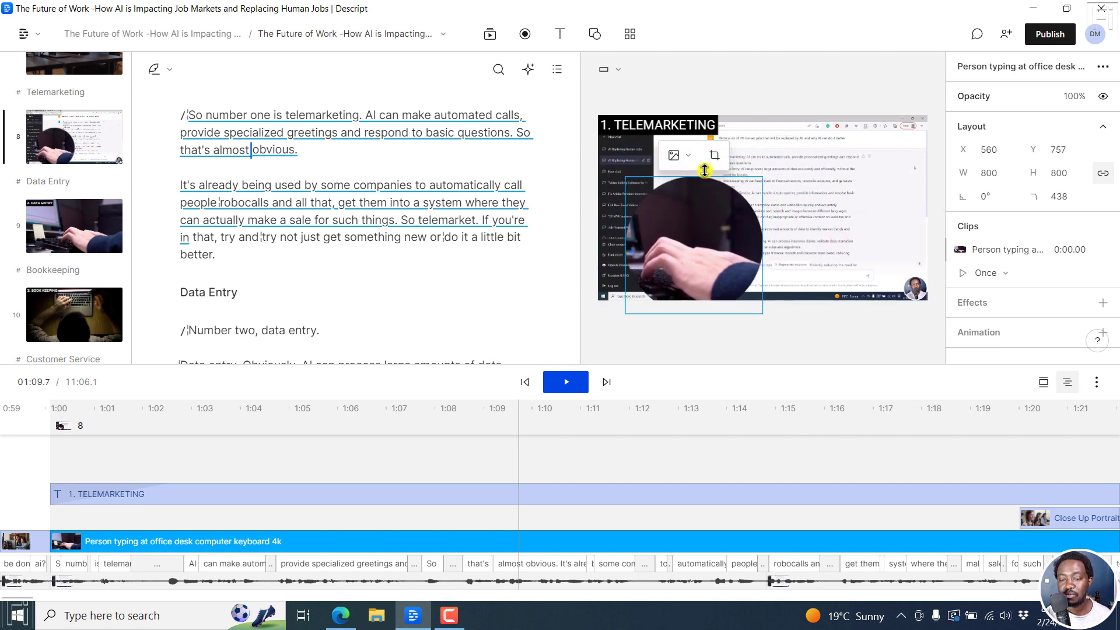
pyautogui.moveTo(716, 212); pyautogui.dragTo(846, 208)
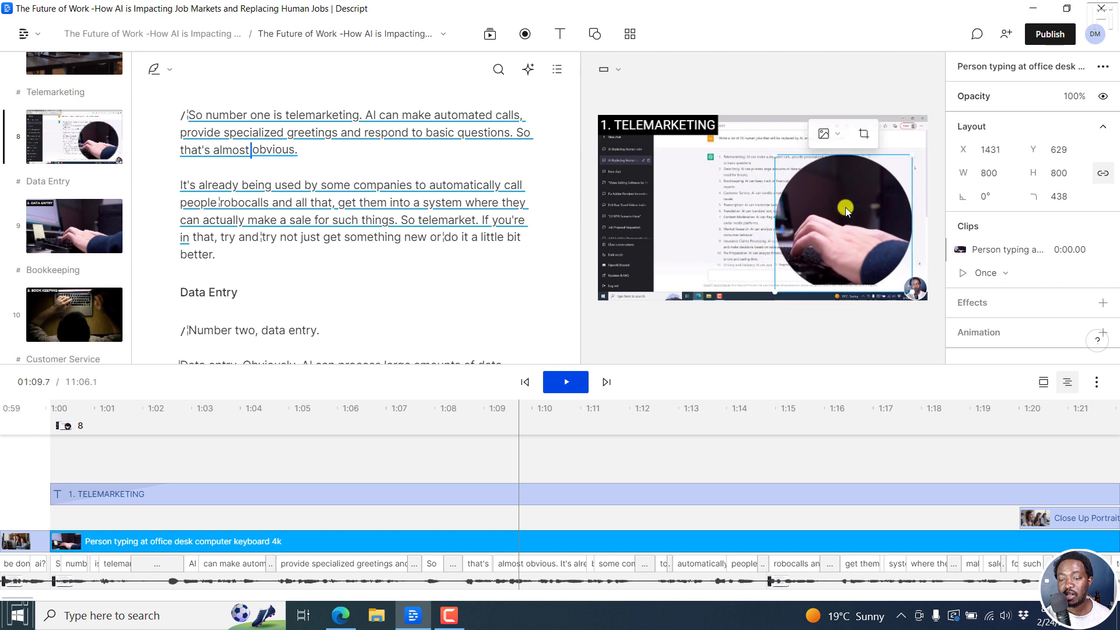
# Select the full-frame Script layer behind the circular clip.
pyautogui.click(655, 194)
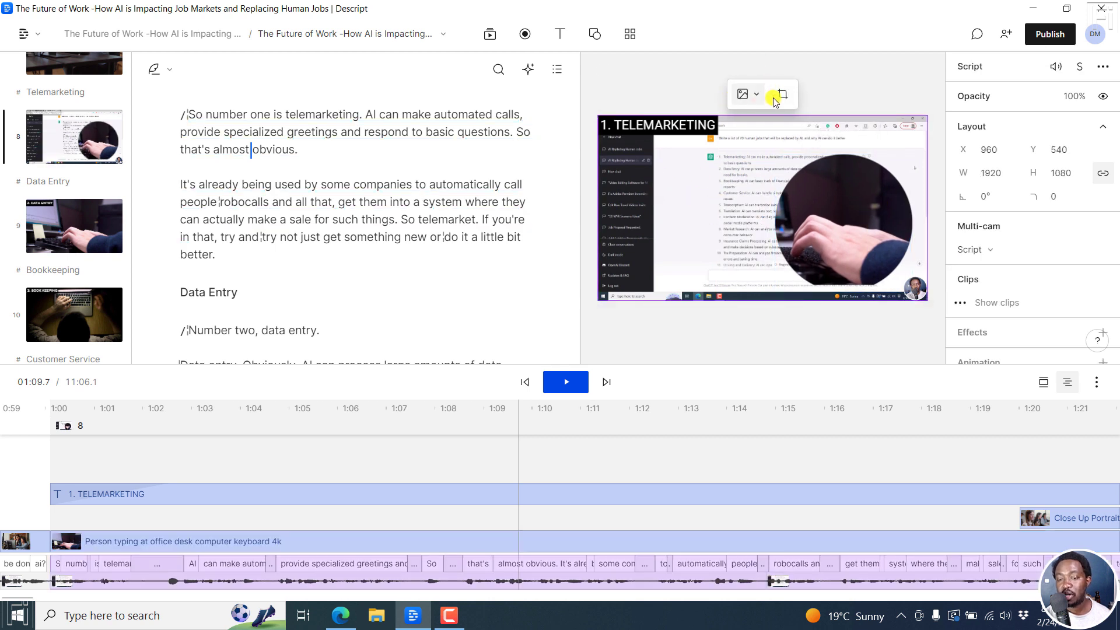